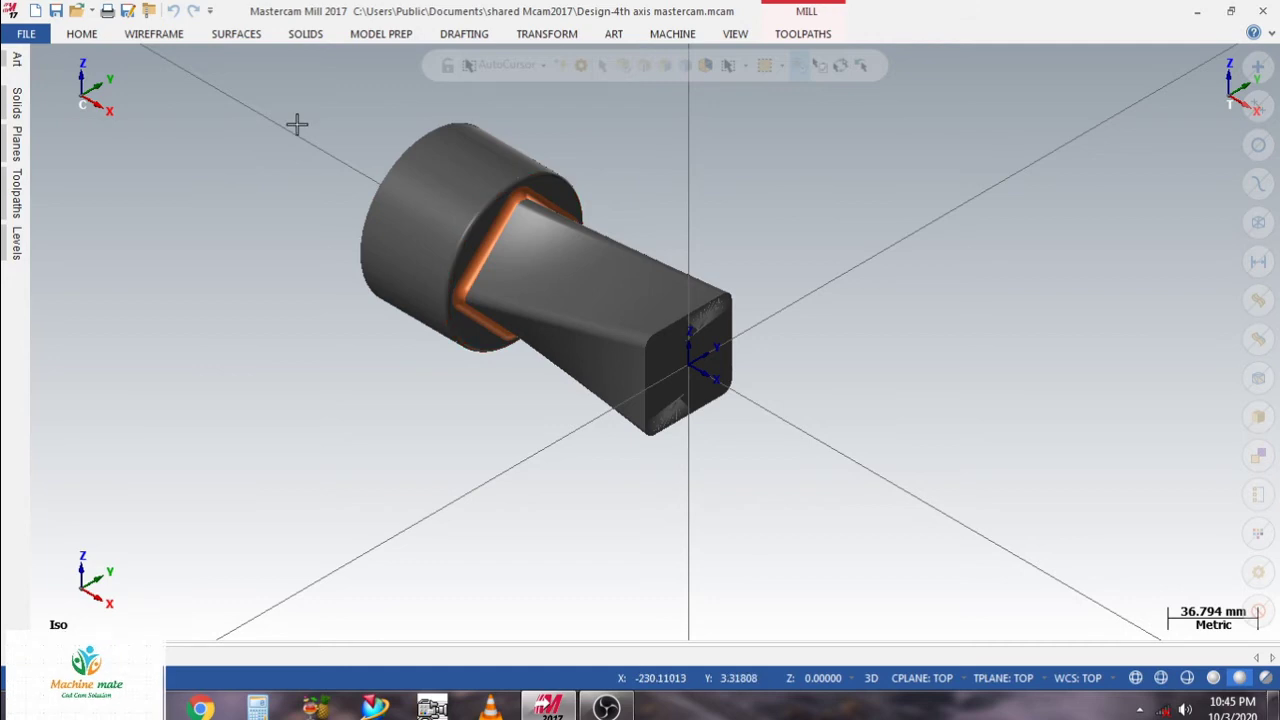
Step: Zoom in on the angled square boss where it joins the cylinder
scroll(297, 123, up, 2)
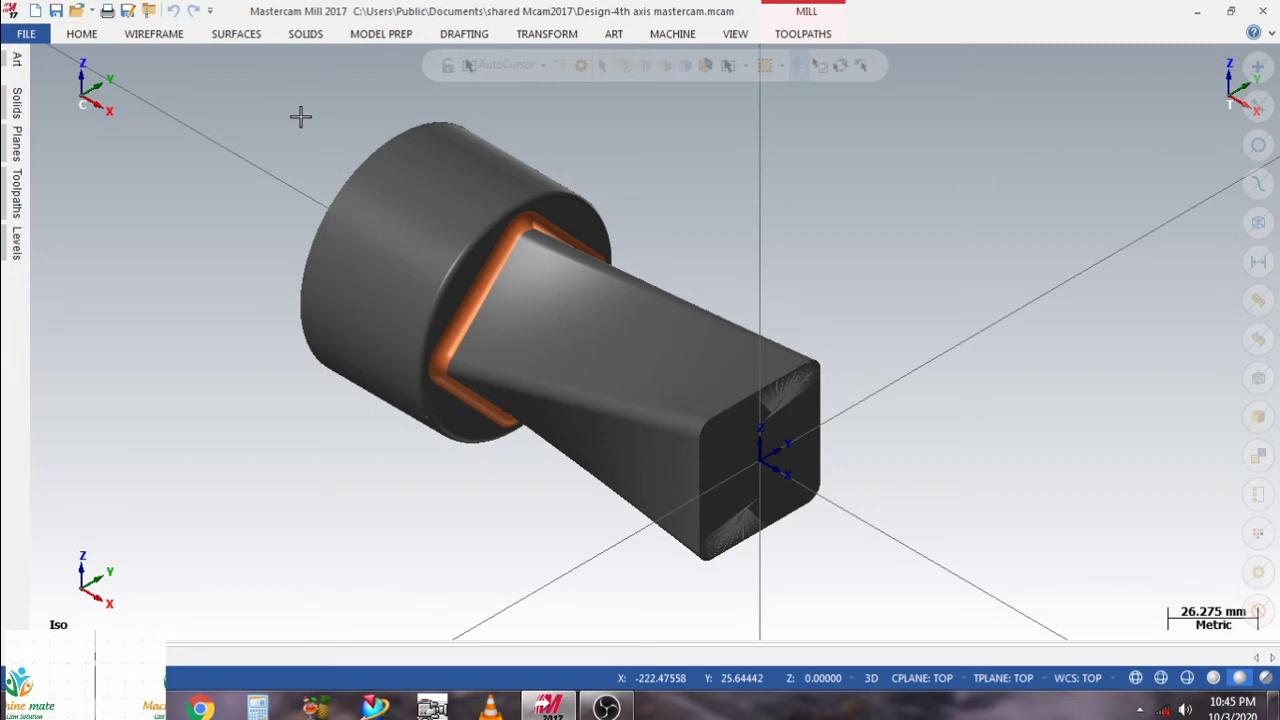
scroll(300, 117, up, 2)
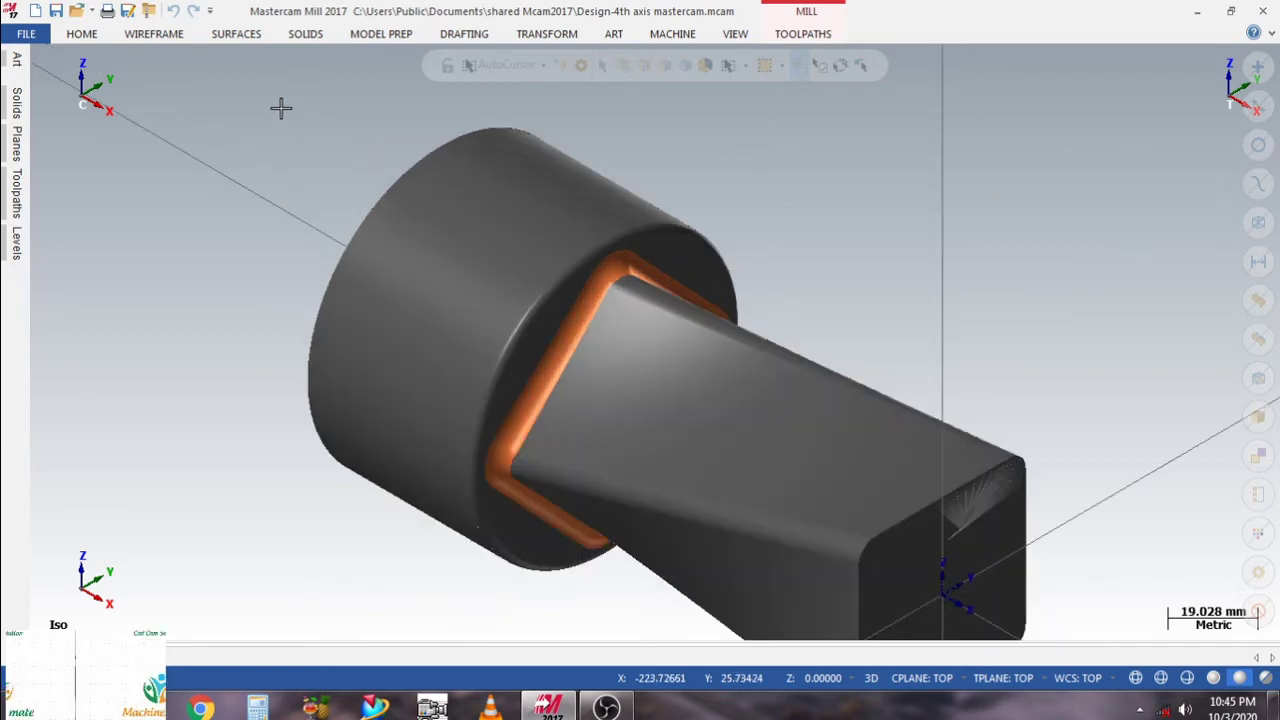
Step: Use Dynamic Rotation to inspect the twisted-shaft part from several sides, then zoom back to the whole part
scroll(280, 108, down, 3)
right_click(735, 207)
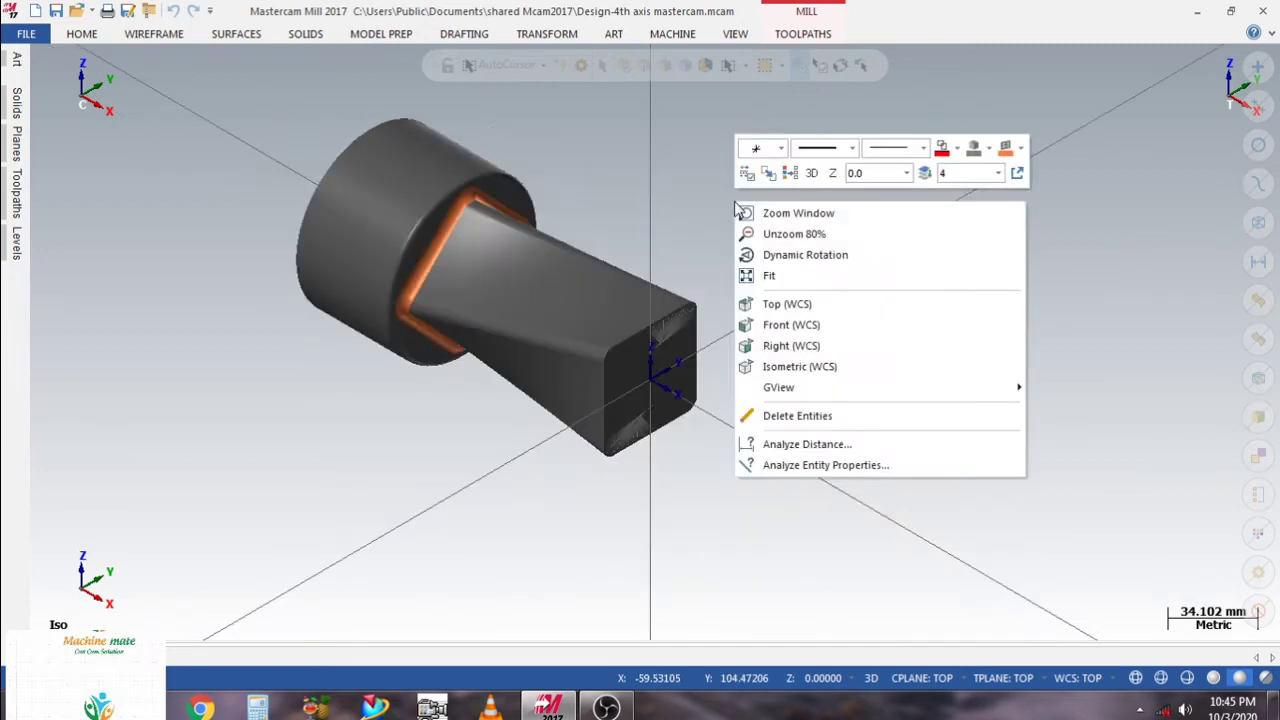
click(806, 256)
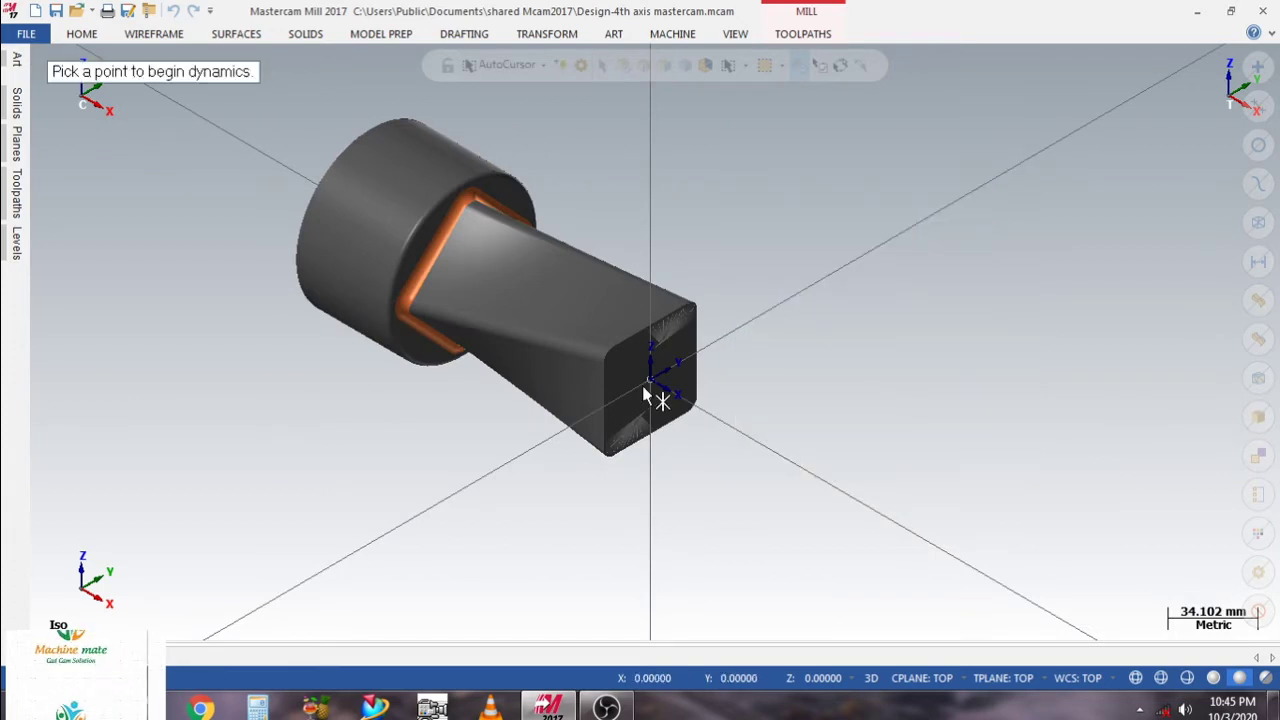
click(645, 398)
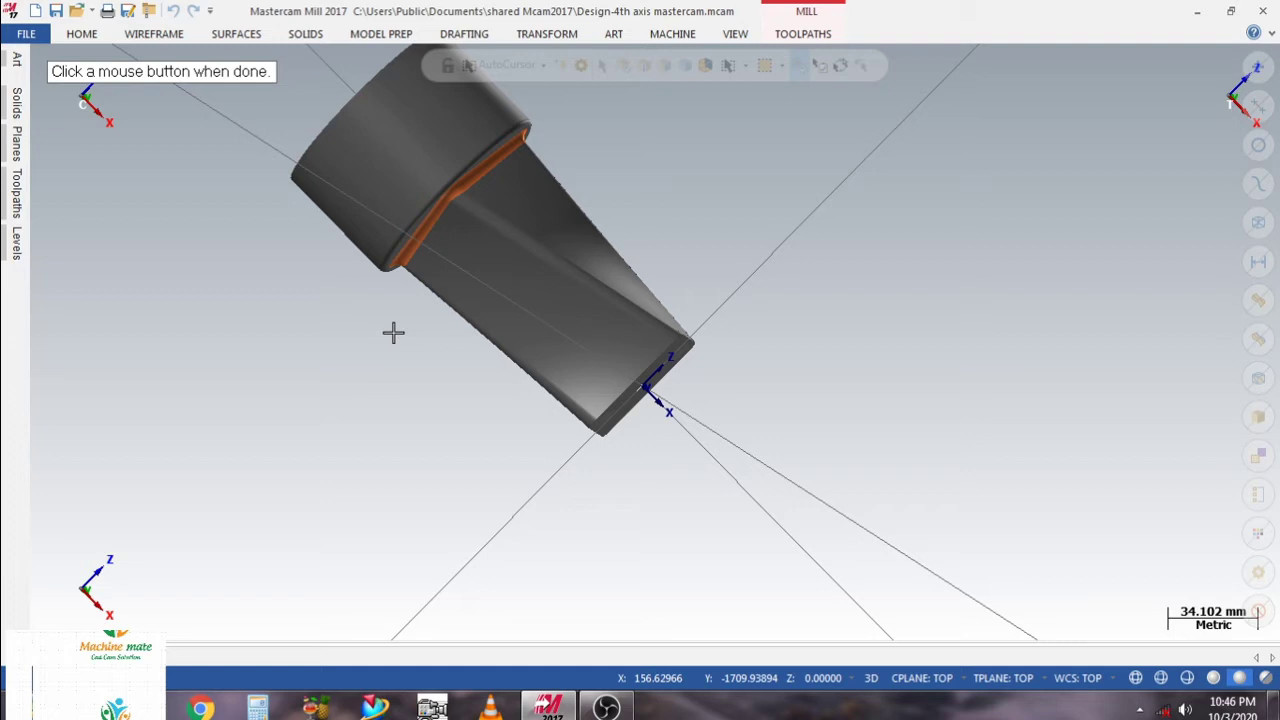
click(393, 333)
scroll(644, 297, up, 3)
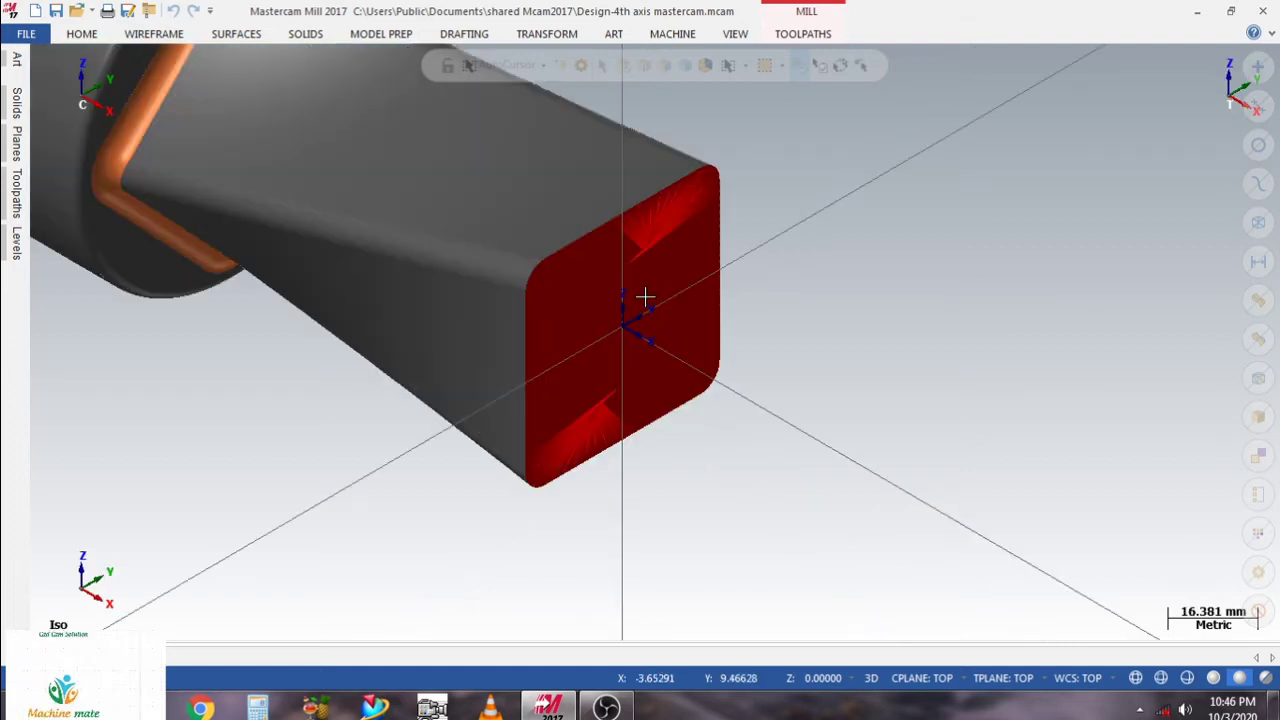
scroll(705, 322, down, 3)
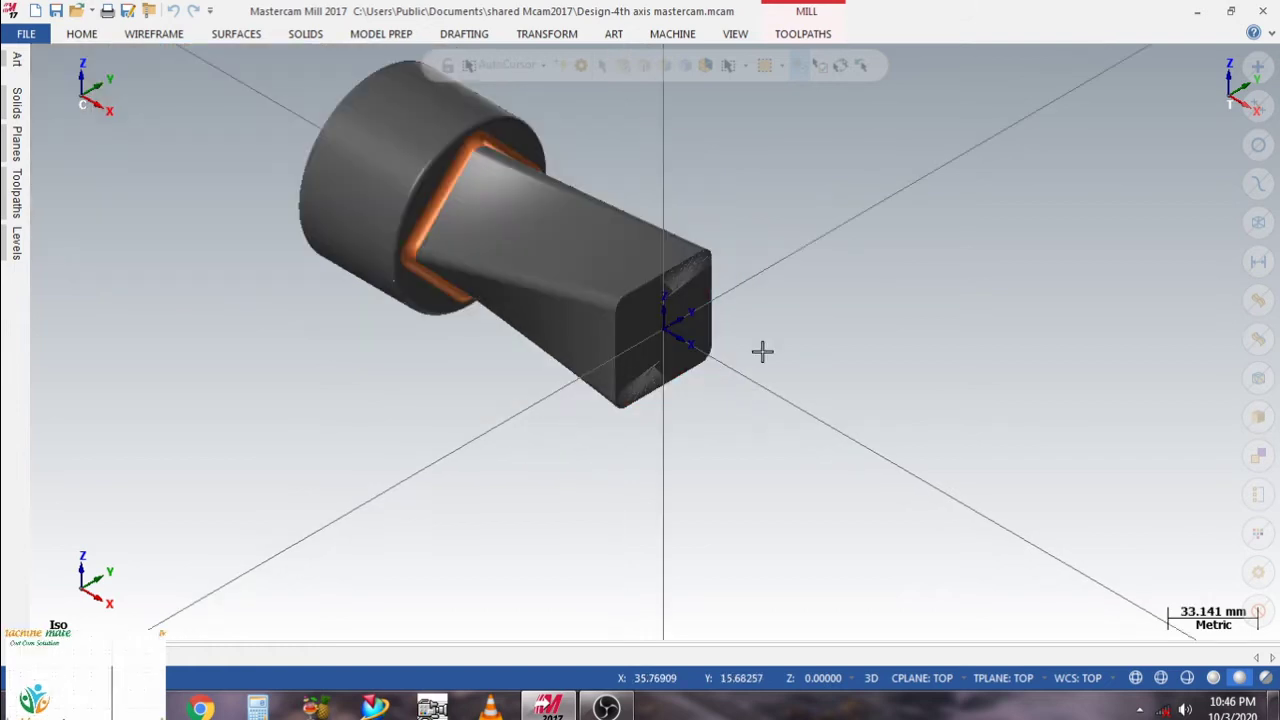
Step: Zoom out slightly and pin the expanded ribbon with Ctrl+F1 to show the Machine tab commands
scroll(743, 281, down, 1)
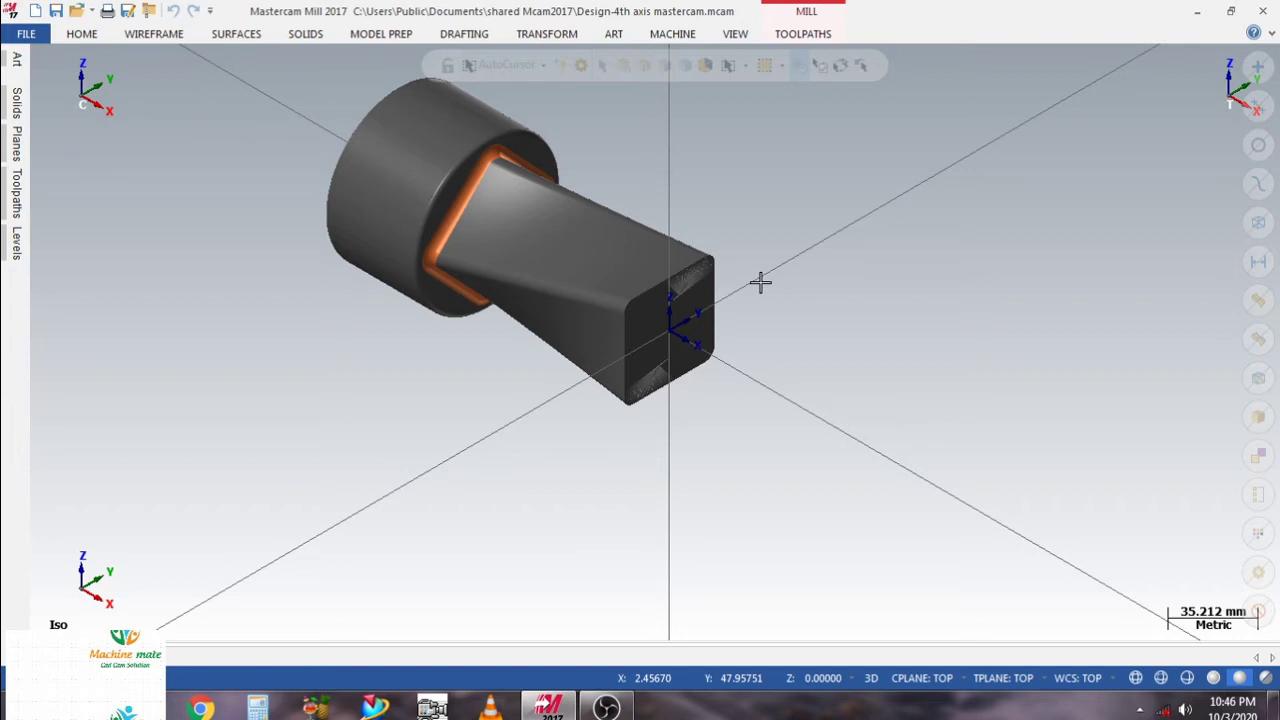
key(ctrl+F1)
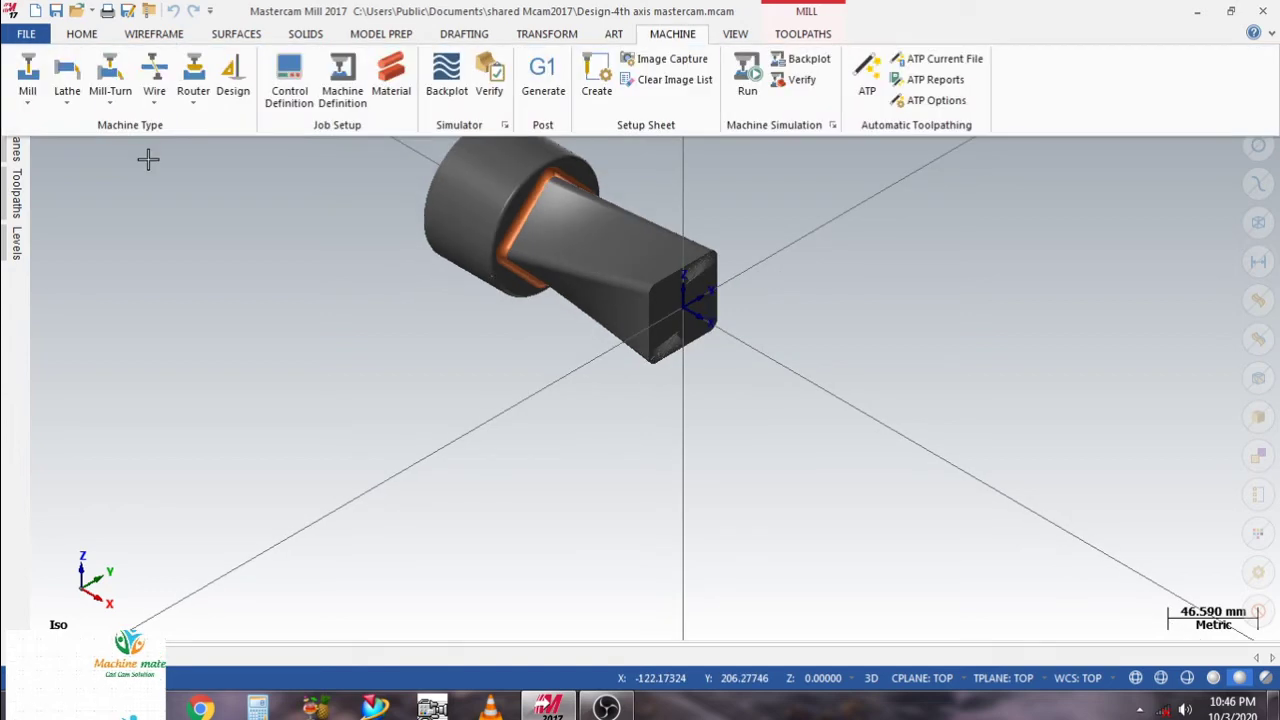
Step: List the available 3-, 4- and 5-axis Mill machine definitions under Machine Type
click(27, 98)
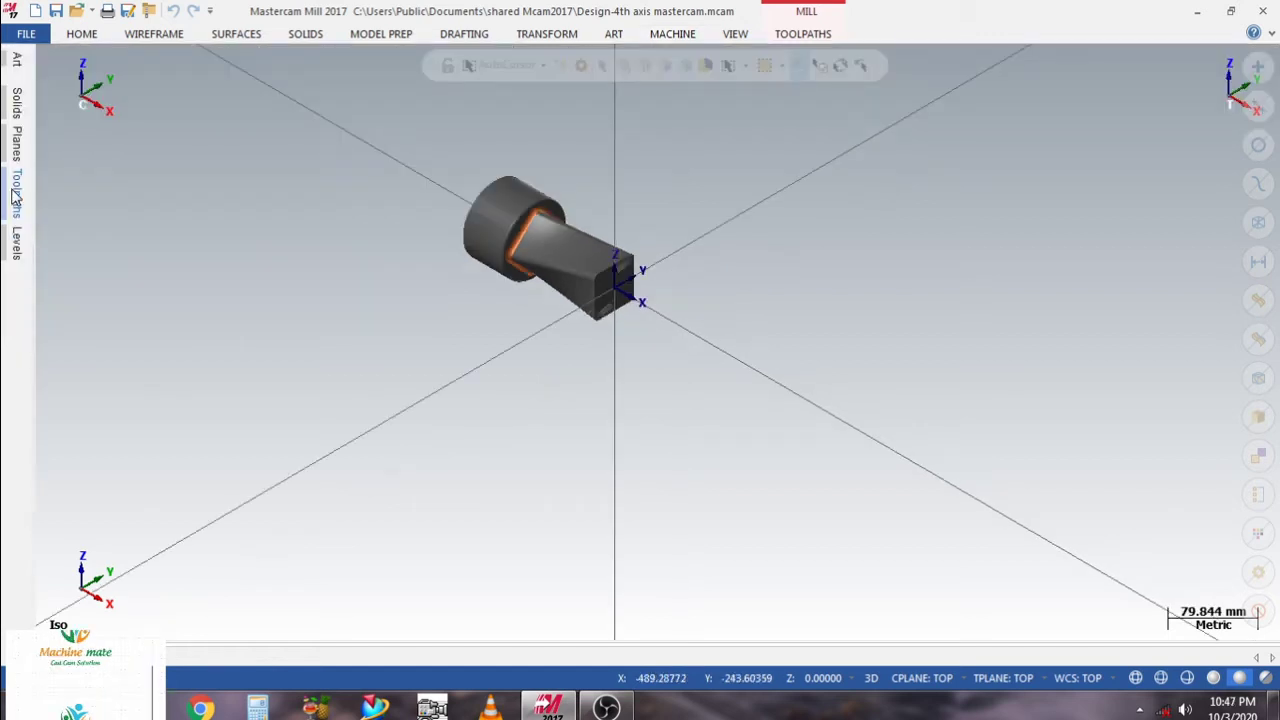
Step: From the Toolpaths manager, open the Rotary 4-Axis parameters showing the 12 mm ball-nose mill, 1500 feed, 3500 rpm
click(15, 196)
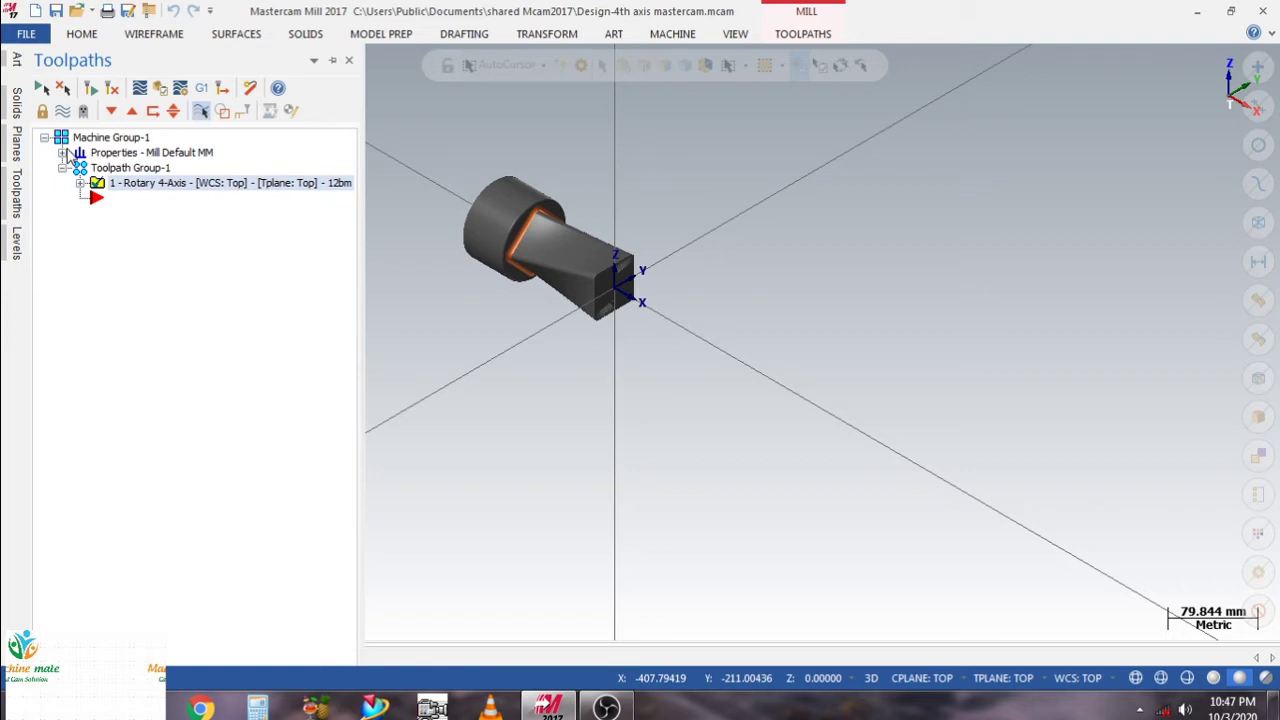
click(63, 152)
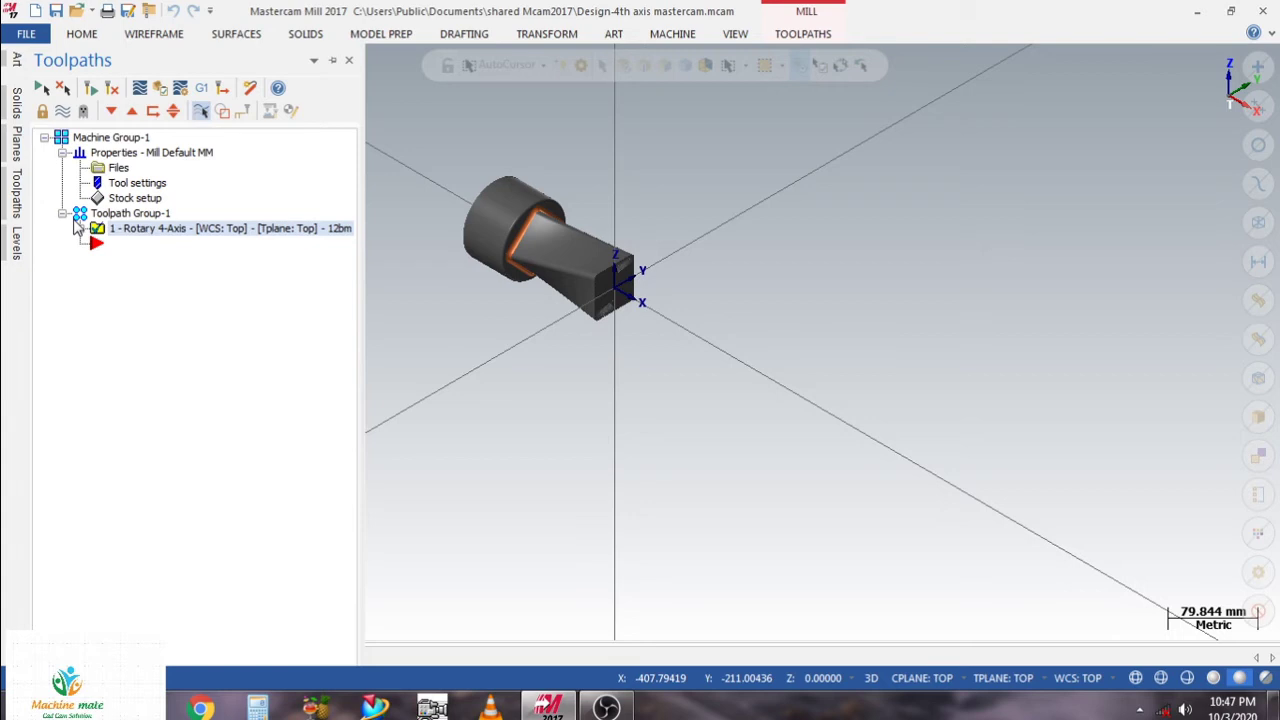
click(78, 228)
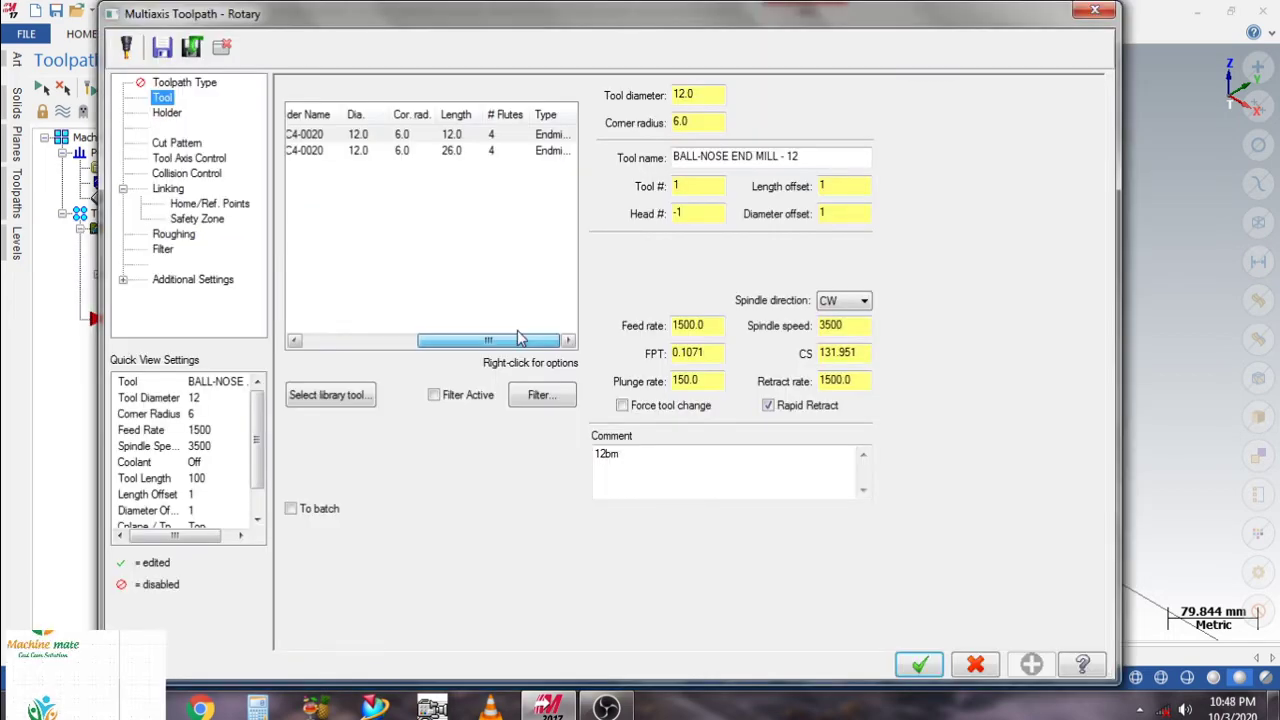
Step: Review the tool values (6 mm corner radius, 150 plunge, 1500 retract), then switch to the Holder page
drag(519, 338, 511, 339)
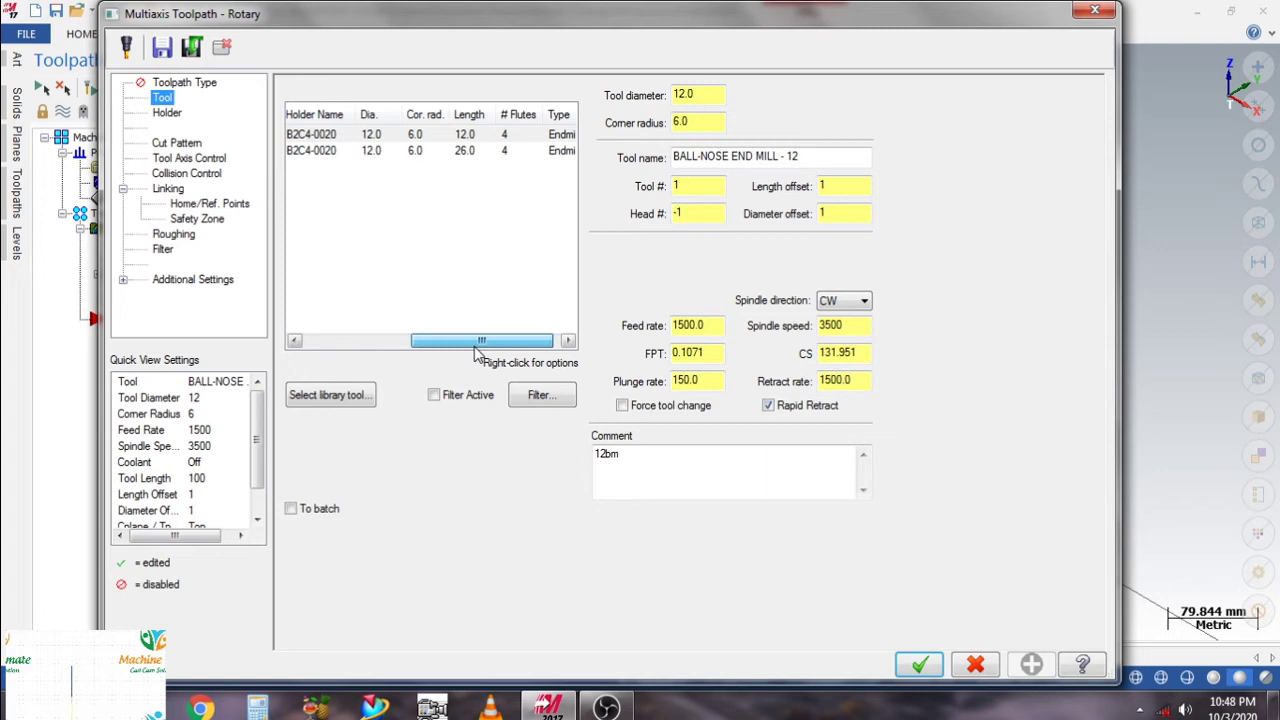
drag(477, 346, 512, 360)
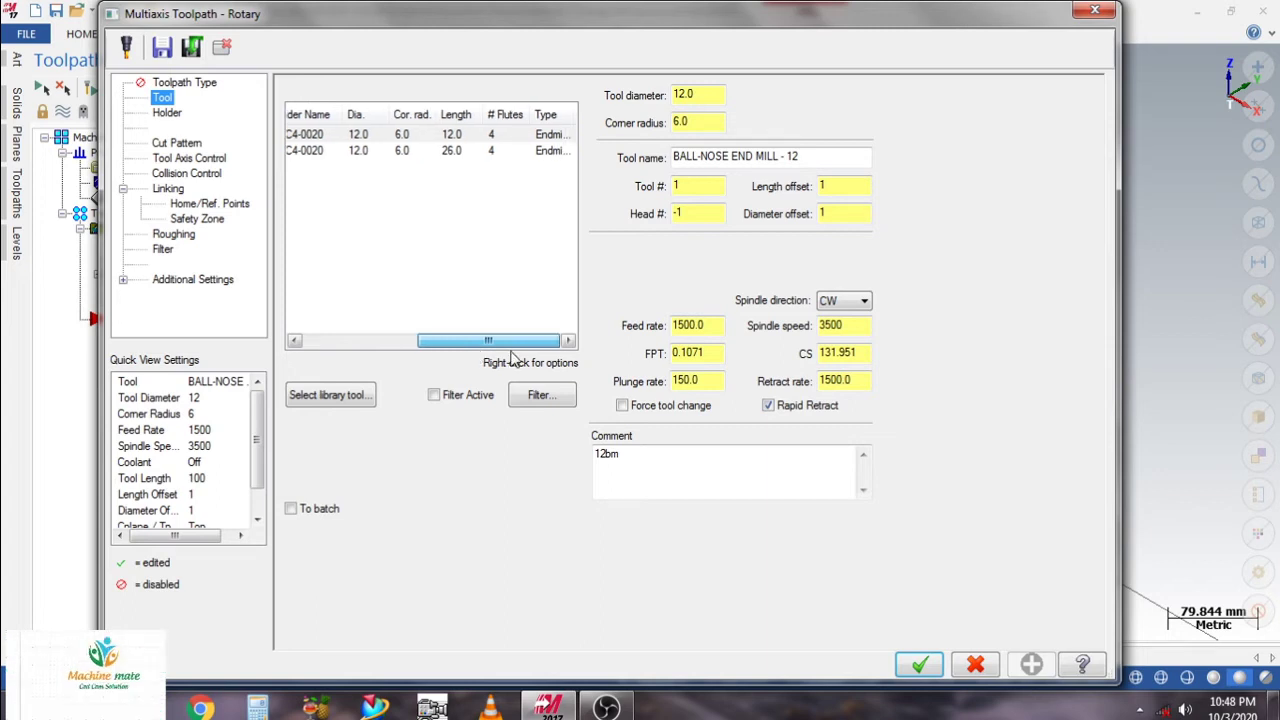
drag(512, 360, 708, 118)
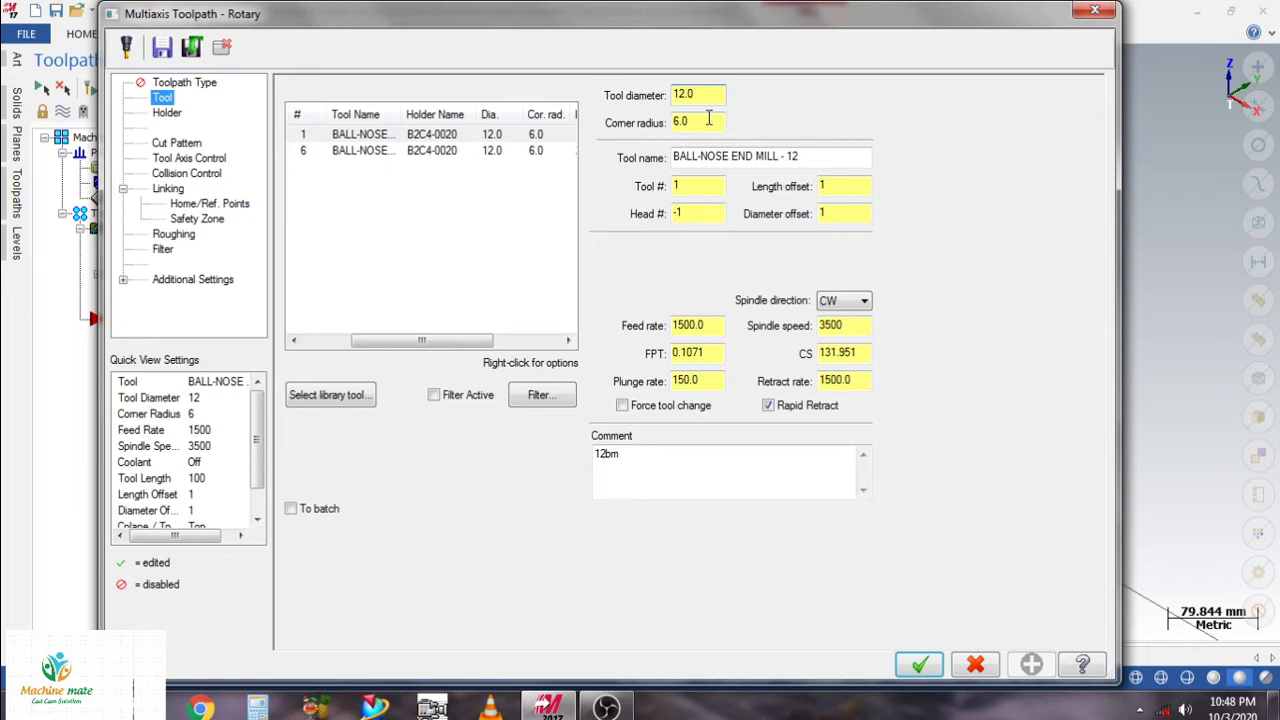
click(167, 112)
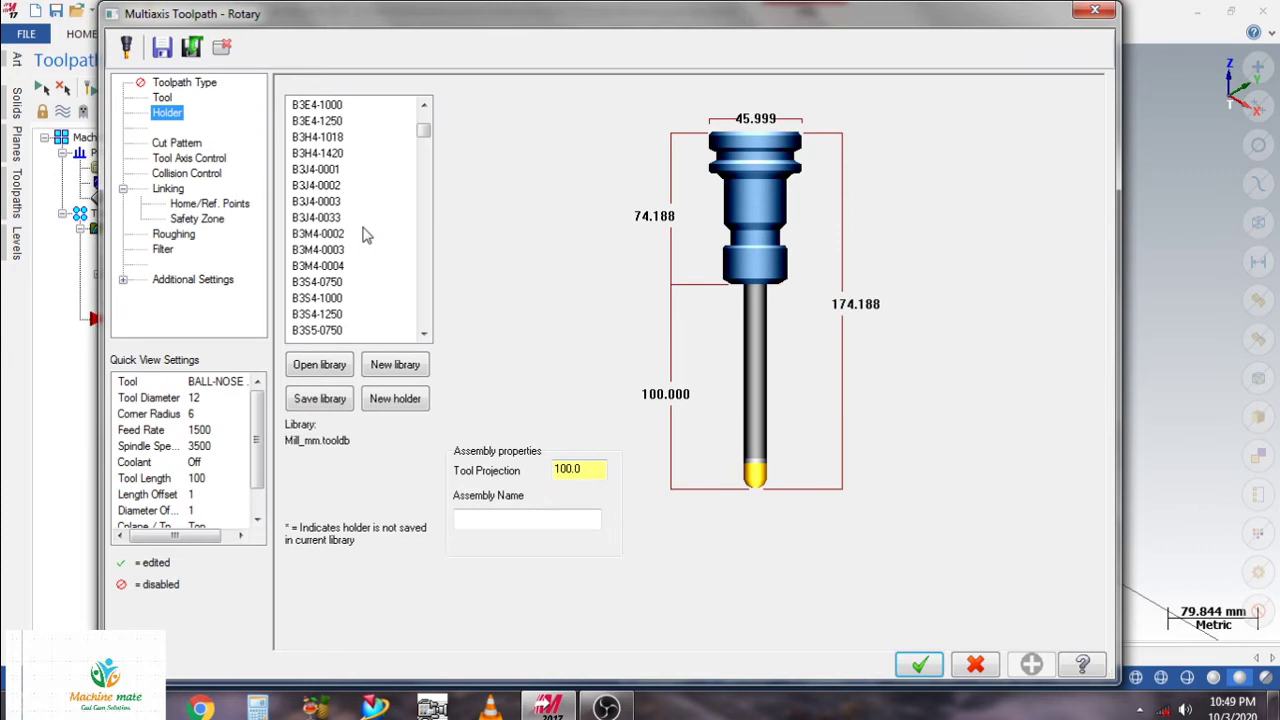
Step: Review the Cut Pattern page: rotary cut, left computer compensation, 0.025 tolerance, climb, one way
scroll(340, 190, up, 5)
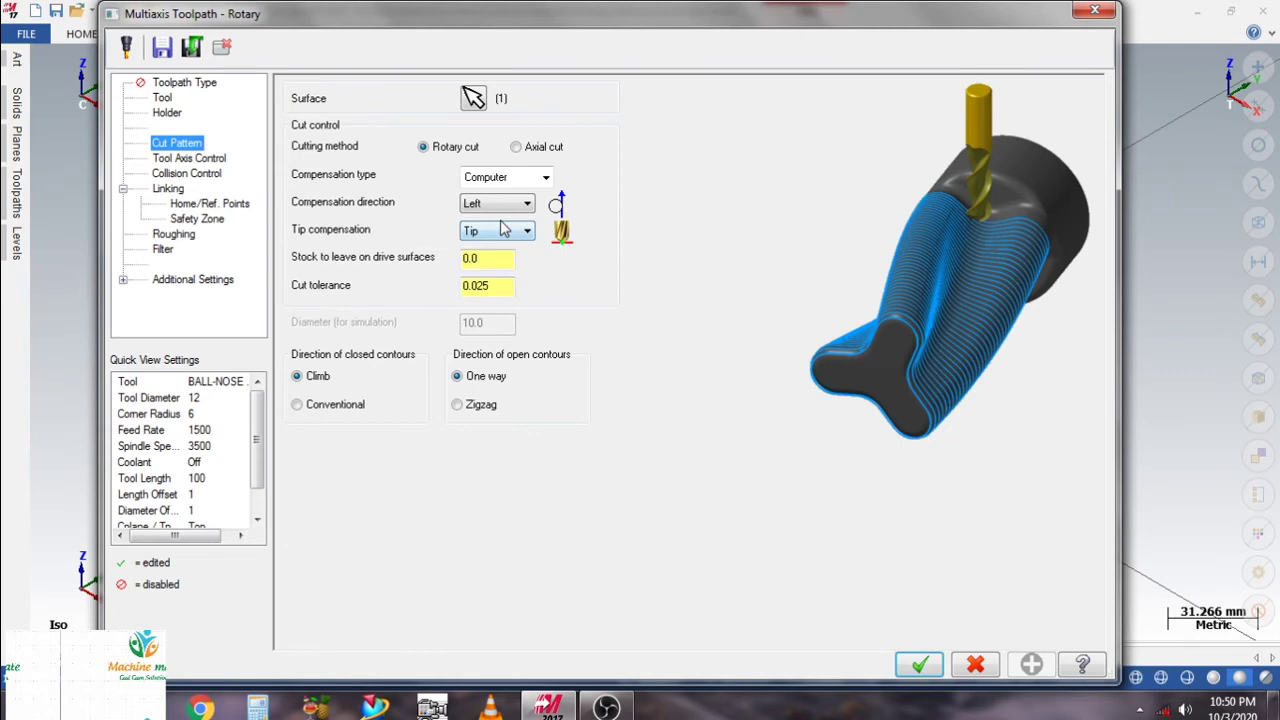
Step: Check the Tip compensation choices, keeping compensation at the tool tip
click(505, 231)
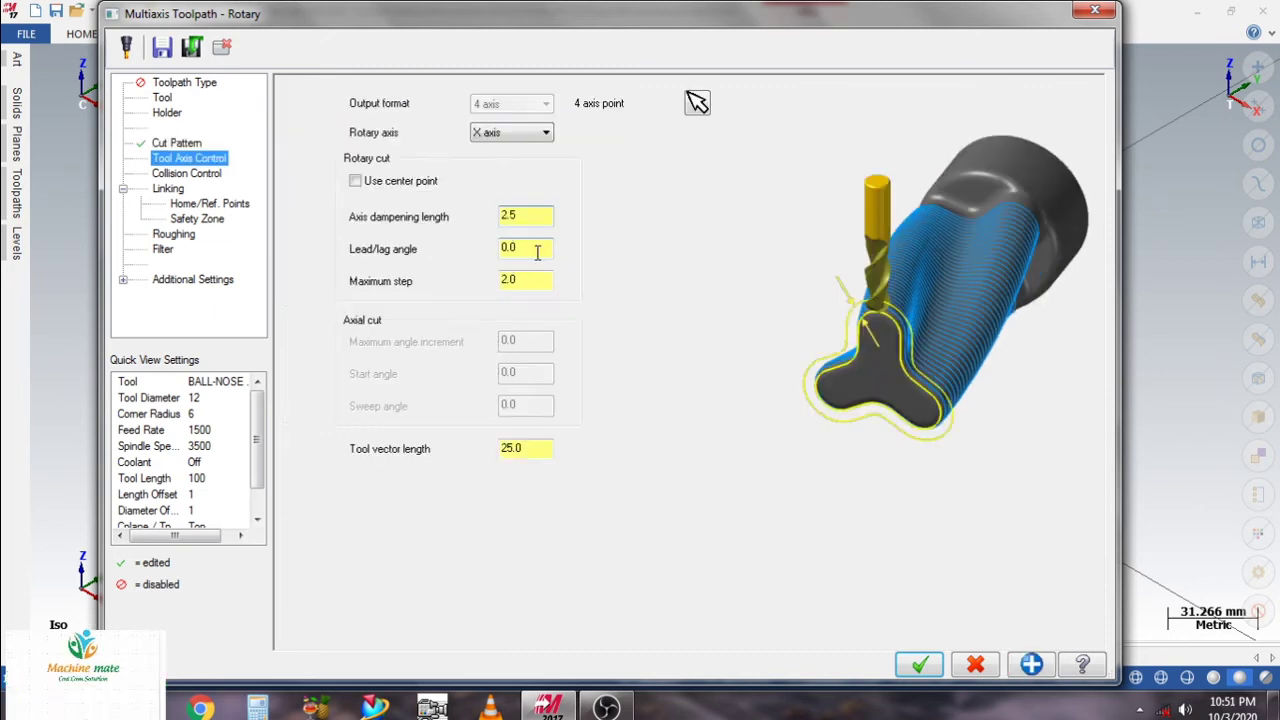
Step: Confirm lead/lag angle 0.0 and maximum step 2.0, then view Collision Control (no check surfaces)
click(537, 253)
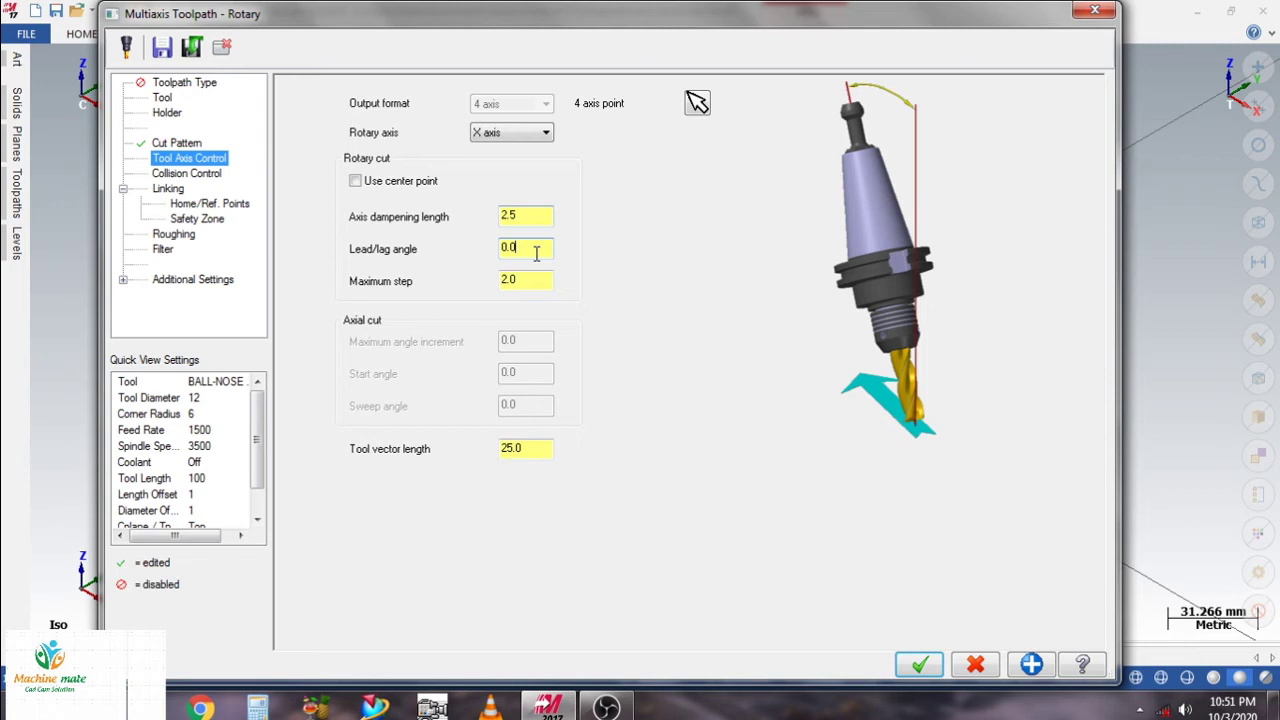
click(531, 280)
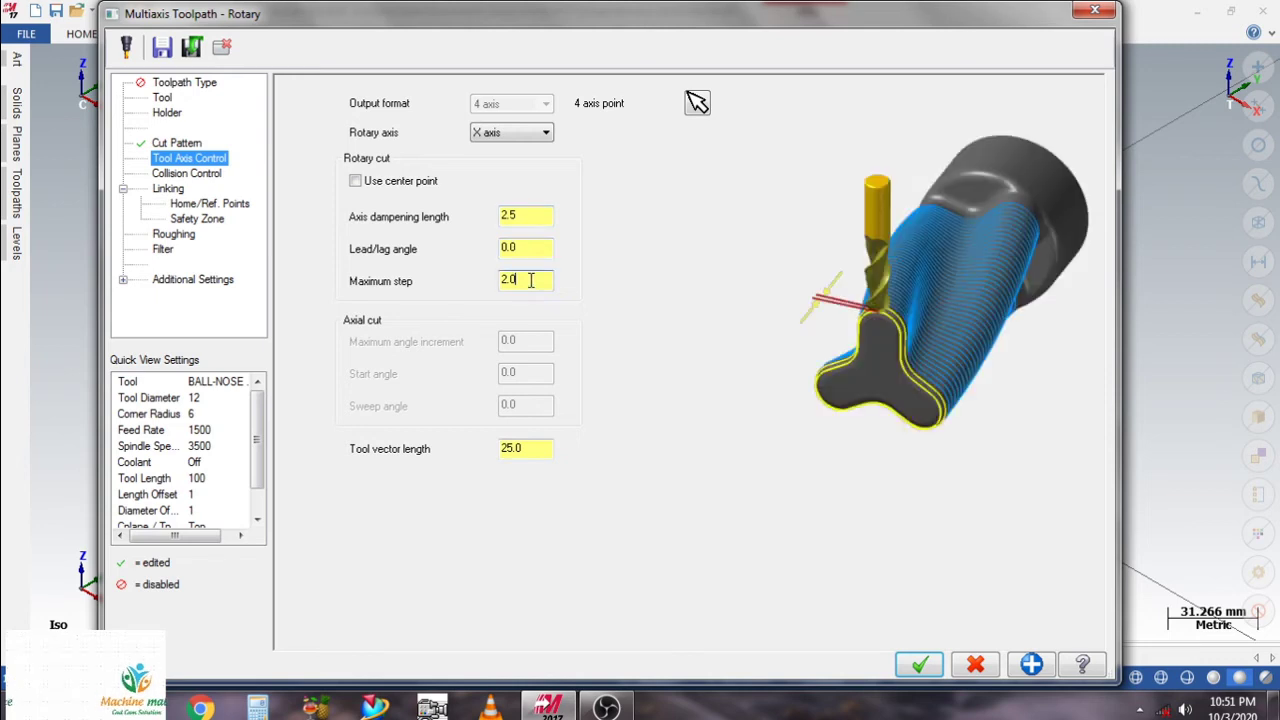
click(172, 176)
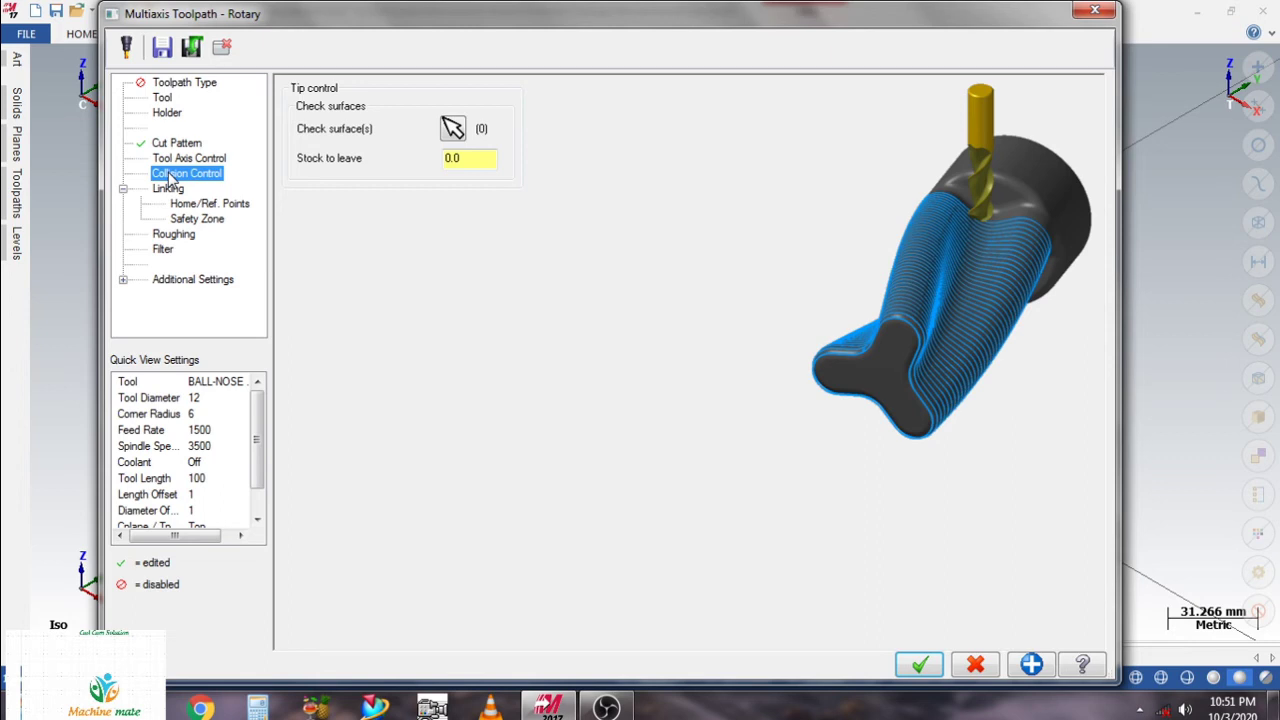
Step: Go through the Filter and Cut Pattern pages to the Planes (WCS) settings, all on Top
click(162, 249)
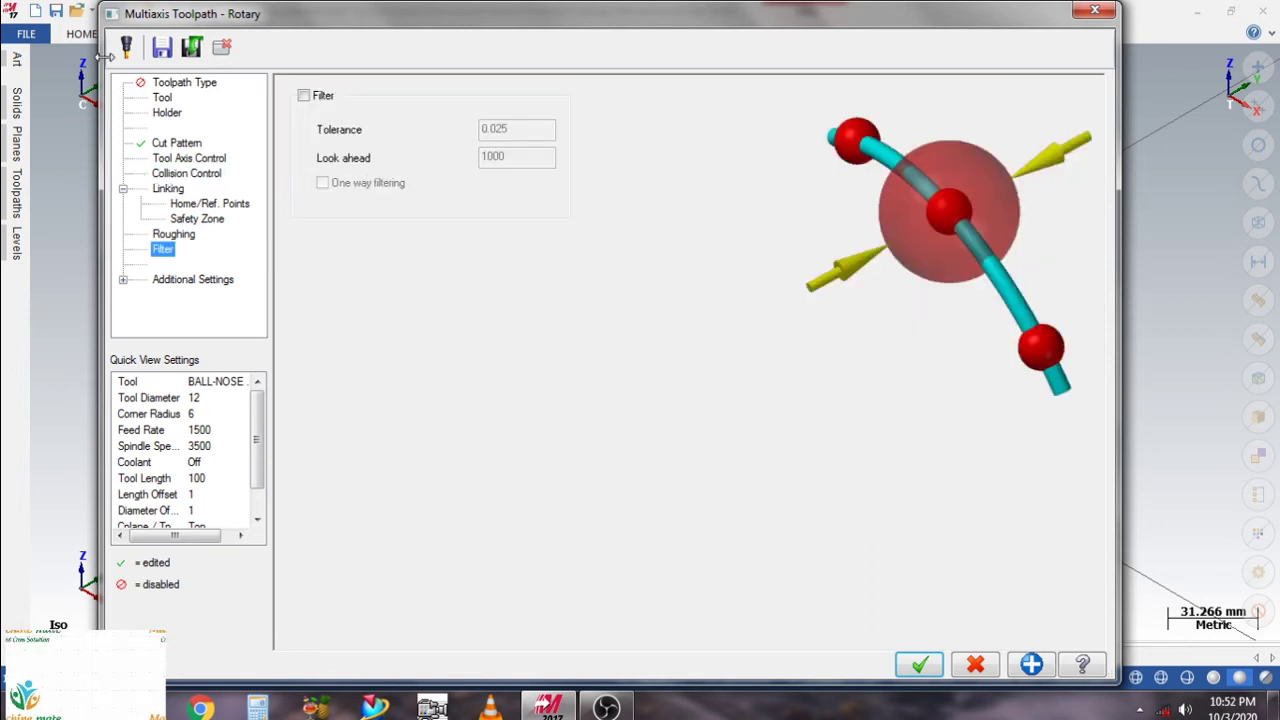
click(178, 143)
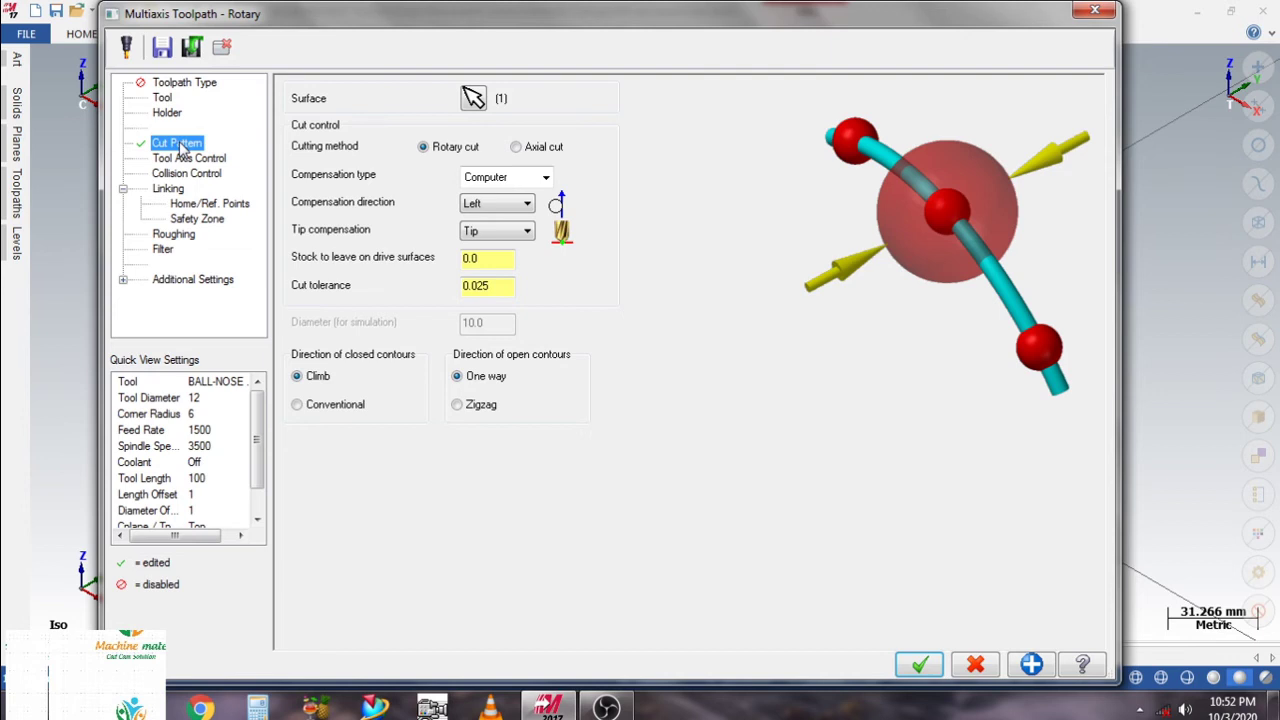
click(192, 279)
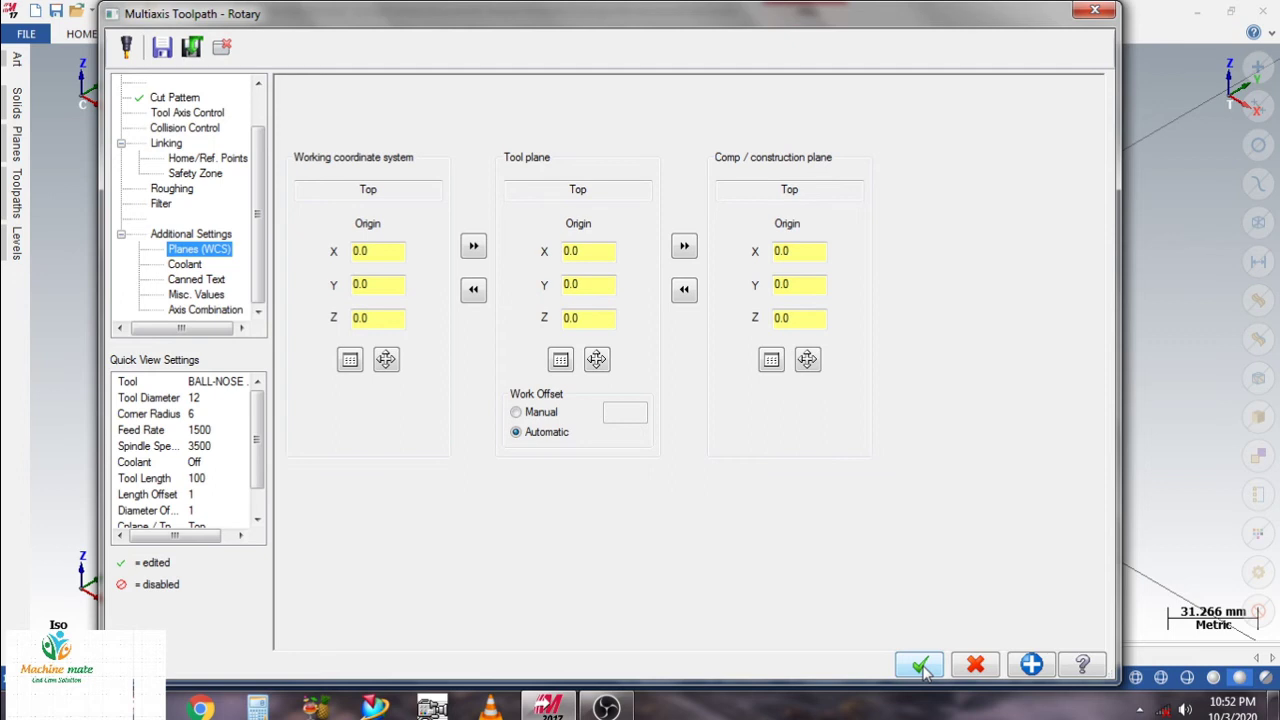
Step: Accept the Rotary 4-Axis parameters and regenerate the dirty toolpath around the twisted square boss
click(920, 666)
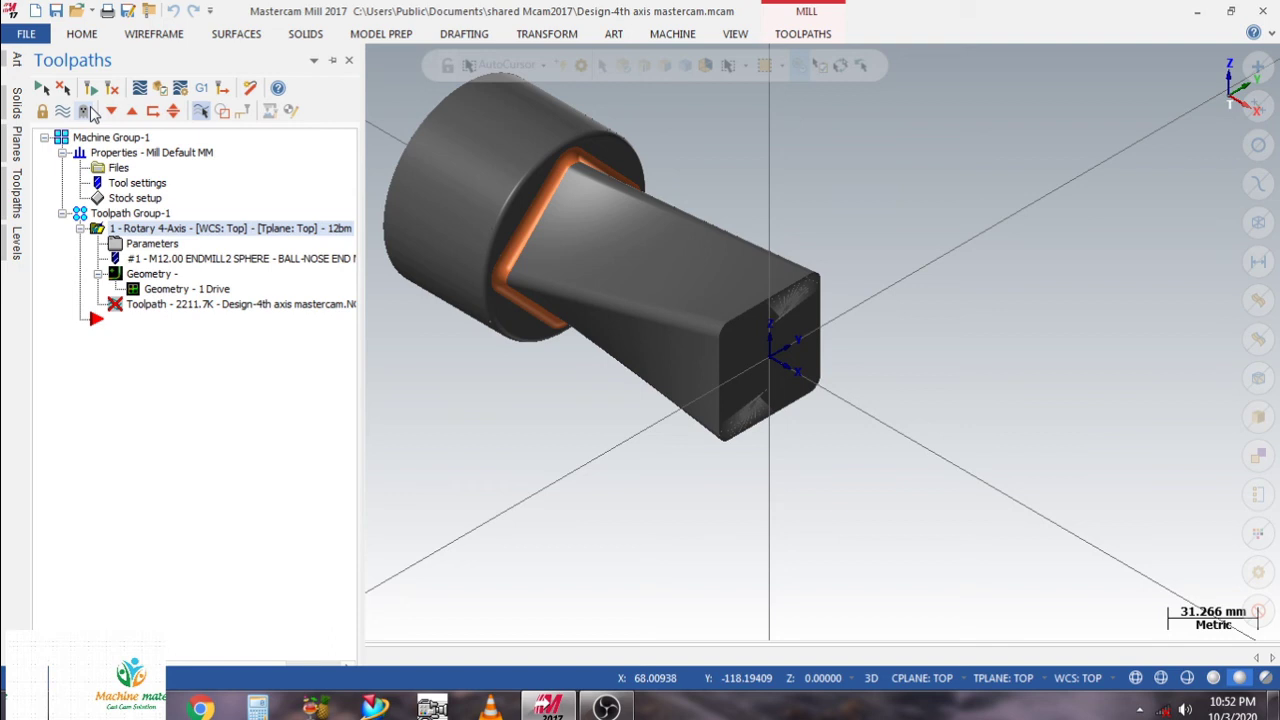
click(664, 37)
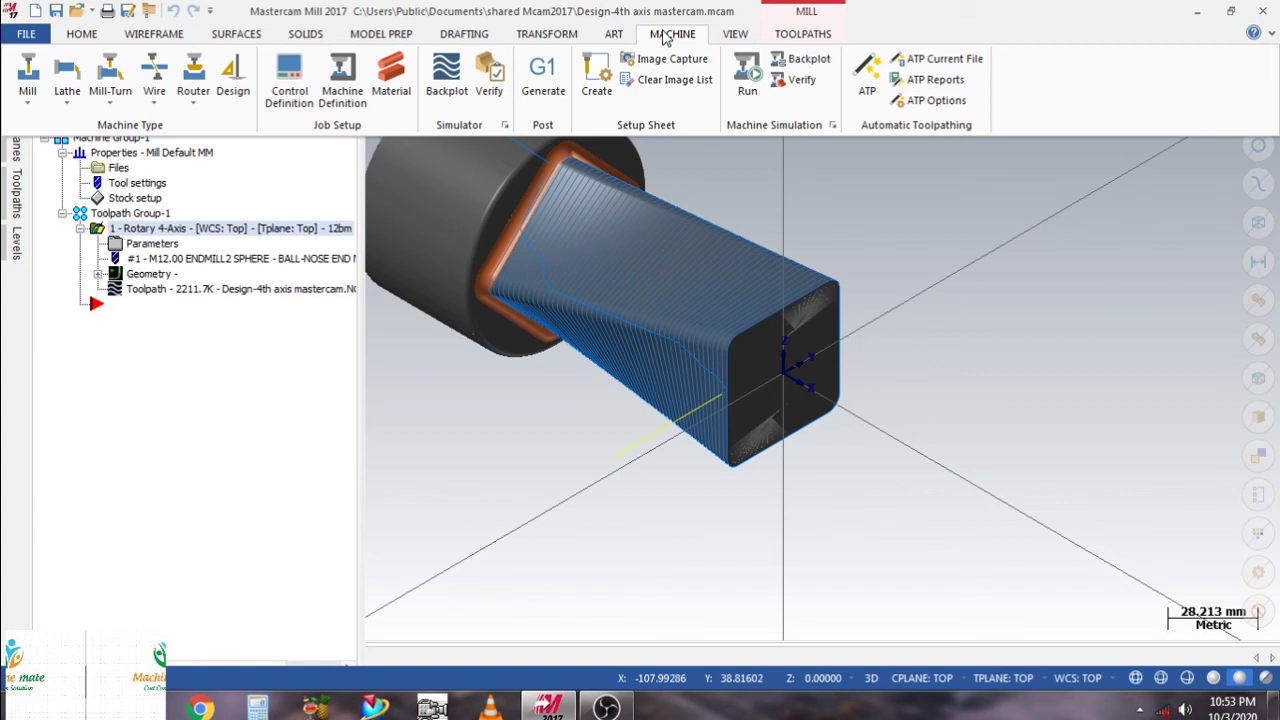
click(743, 65)
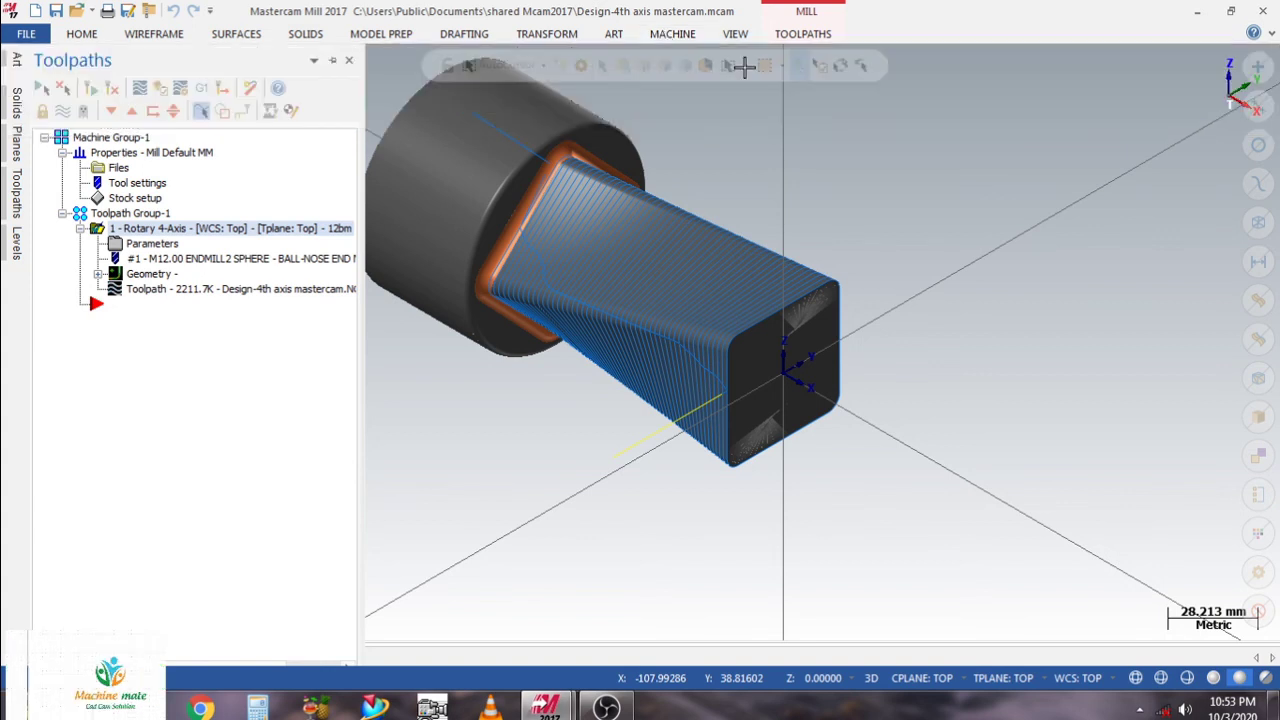